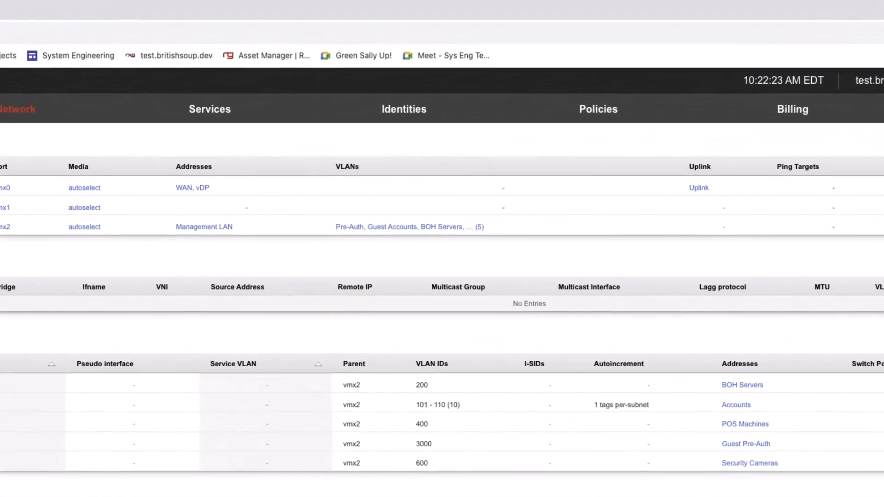
Search the WAN Targets in the identity definitions for "BOH servers" and examine the matching entry's target subnet
{"action": "mouse_move", "coordinate": [453, 117]}
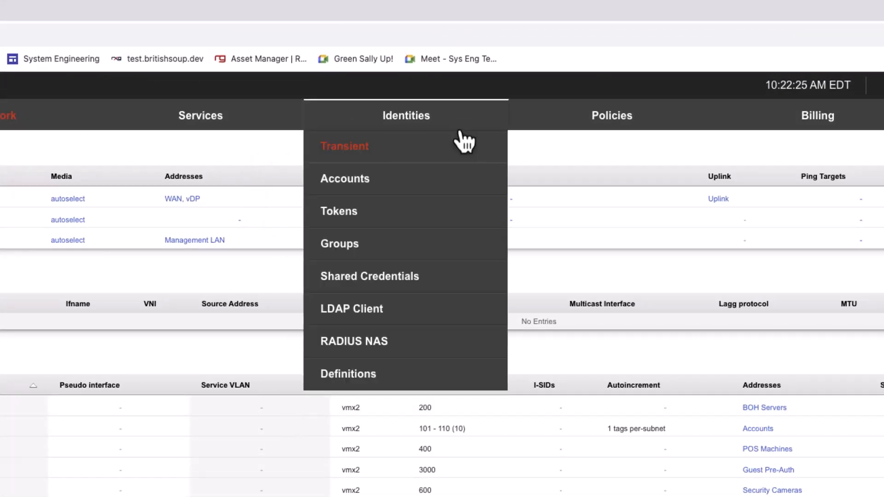
{"action": "left_click", "coordinate": [432, 382]}
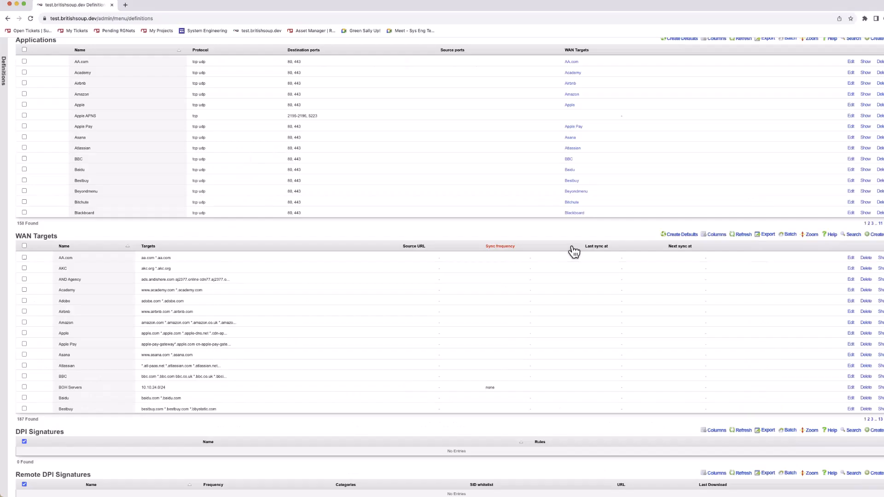
{"action": "left_click", "coordinate": [854, 235]}
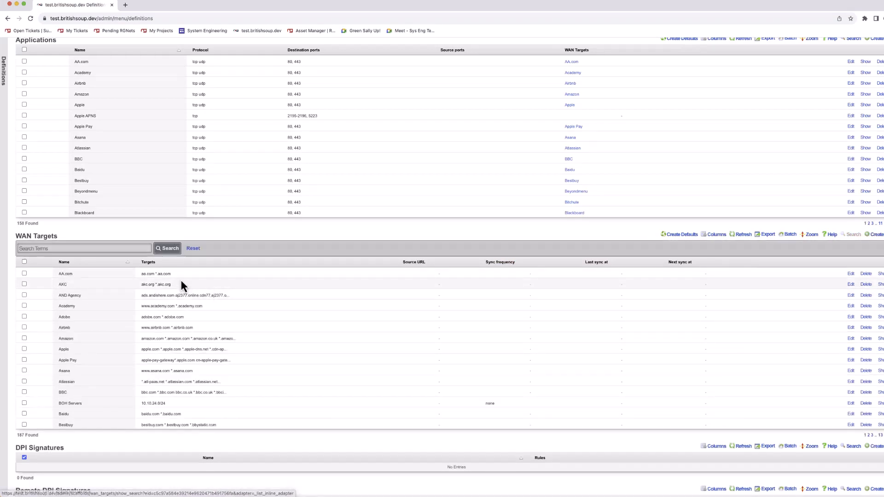
{"action": "left_click", "coordinate": [131, 249]}
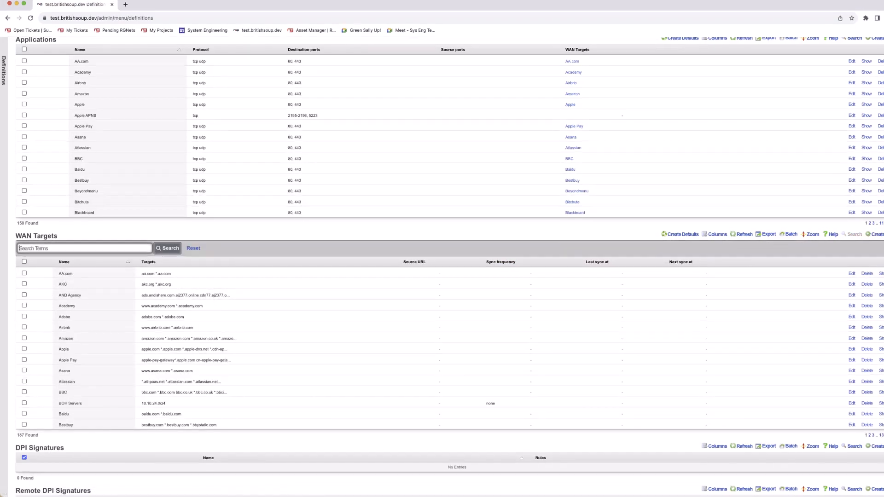
{"action": "type", "text": "BOH servers"}
{"action": "key", "text": "Return"}
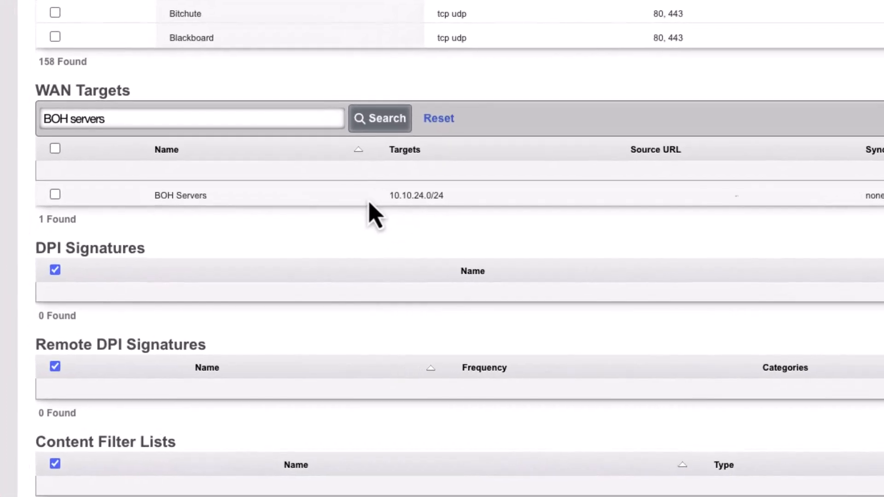
{"action": "left_click_drag", "start_coordinate": [452, 197], "coordinate": [392, 195]}
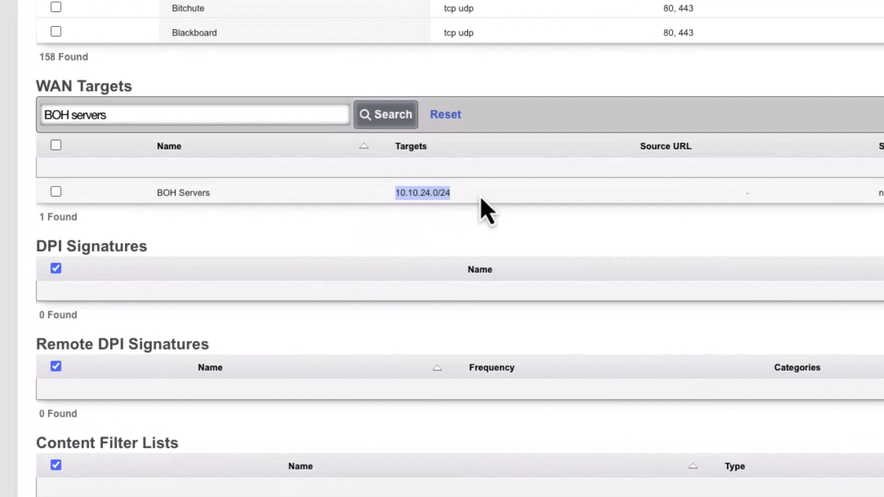
{"action": "left_click", "coordinate": [483, 209]}
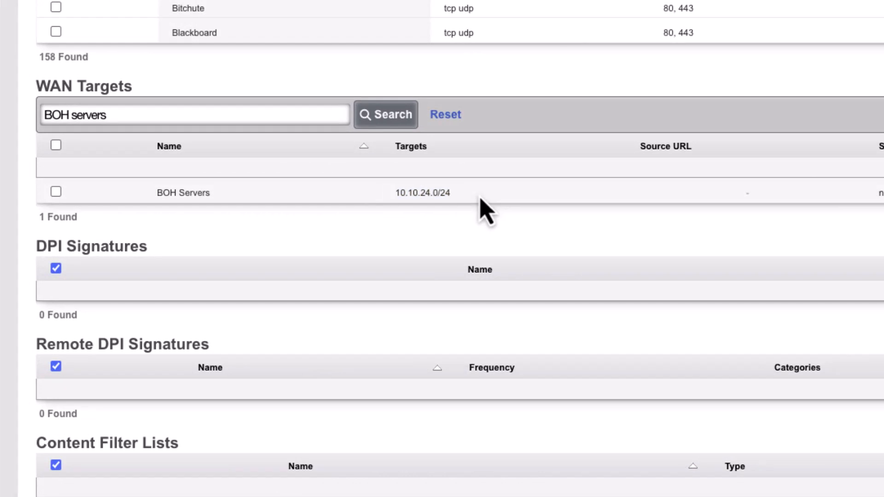
{"action": "left_click_drag", "start_coordinate": [454, 194], "coordinate": [427, 193]}
{"action": "left_click", "coordinate": [405, 192]}
{"action": "left_click_drag", "start_coordinate": [399, 203], "coordinate": [389, 193]}
Search the WAN Targets for "POS" to find the POS machines' target entry
{"action": "left_click_drag", "start_coordinate": [166, 115], "coordinate": [1, 119]}
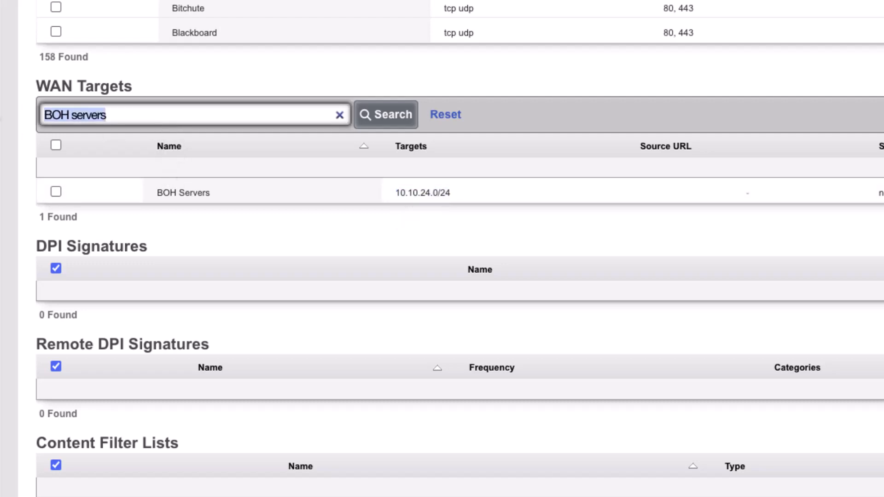
{"action": "type", "text": "POS"}
{"action": "key", "text": "Return"}
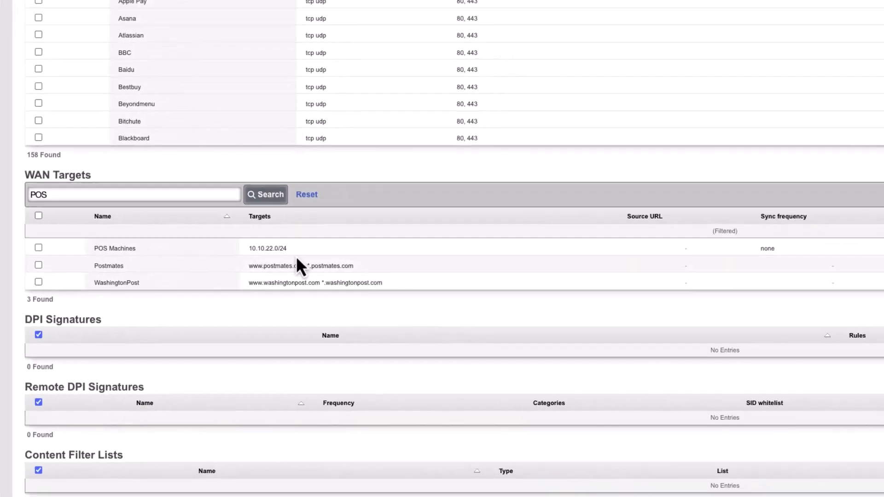
Review the IP groups under Identities, and examine the policies dashboard graph
{"action": "scroll", "coordinate": [192, 298], "scroll_direction": "up", "scroll_amount": 2}
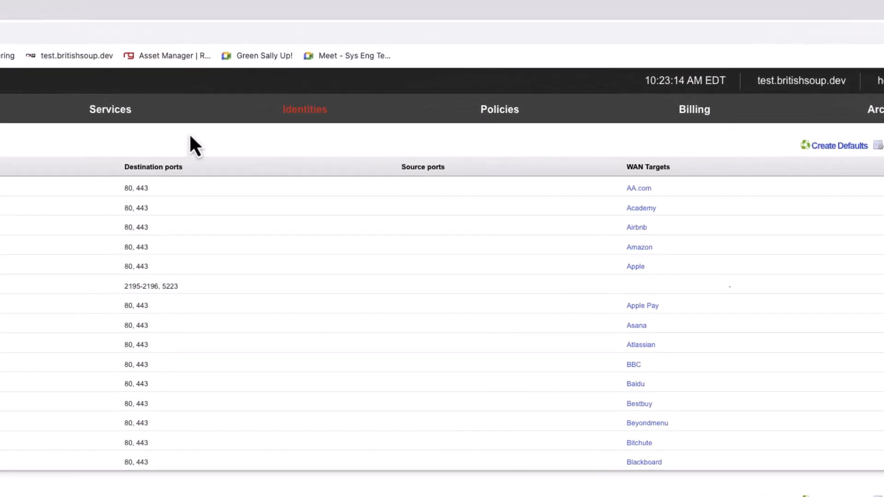
{"action": "mouse_move", "coordinate": [338, 118]}
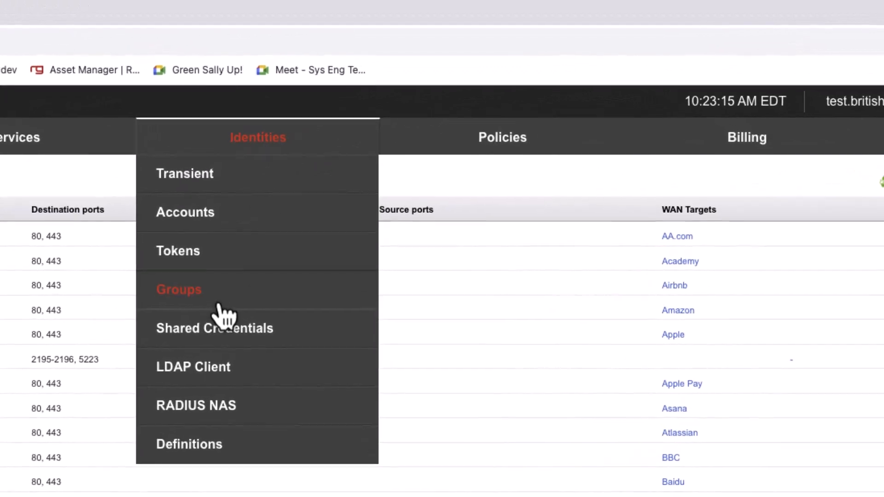
{"action": "left_click", "coordinate": [272, 235]}
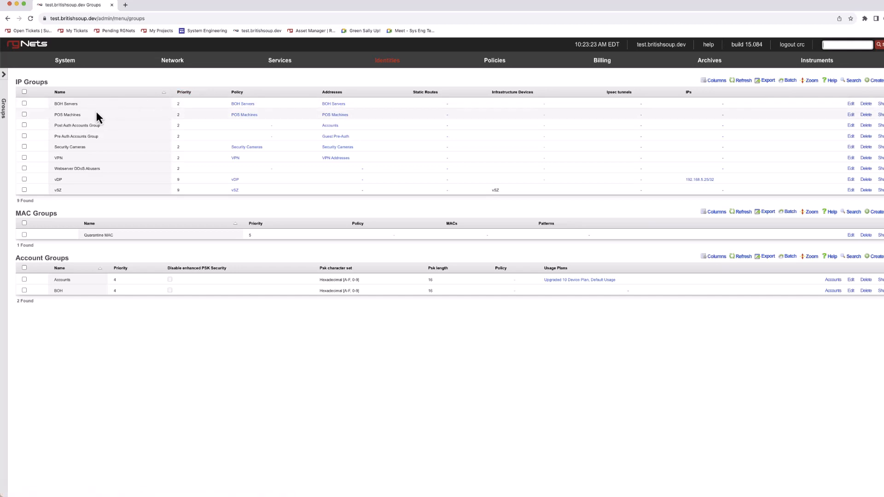
{"action": "left_click", "coordinate": [473, 65]}
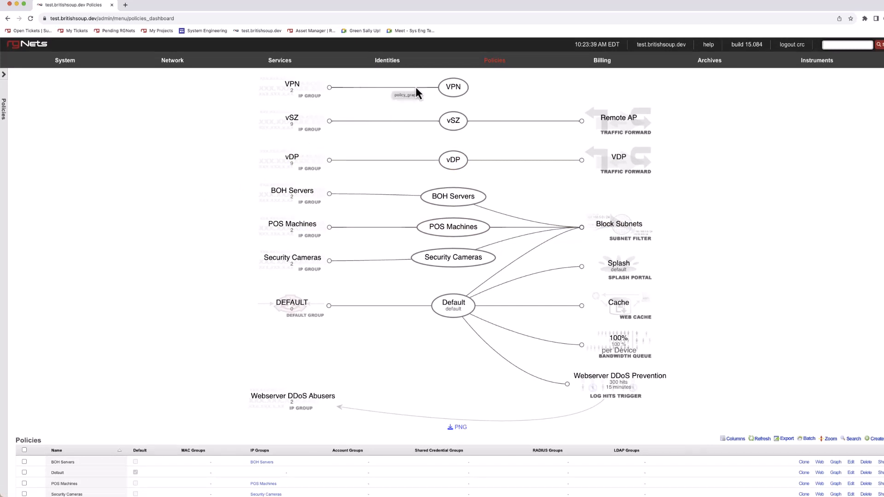
Start a new application filter on the Packet Filters page, named "Block All - POS Machines to BOH Servers"
{"action": "mouse_move", "coordinate": [504, 67]}
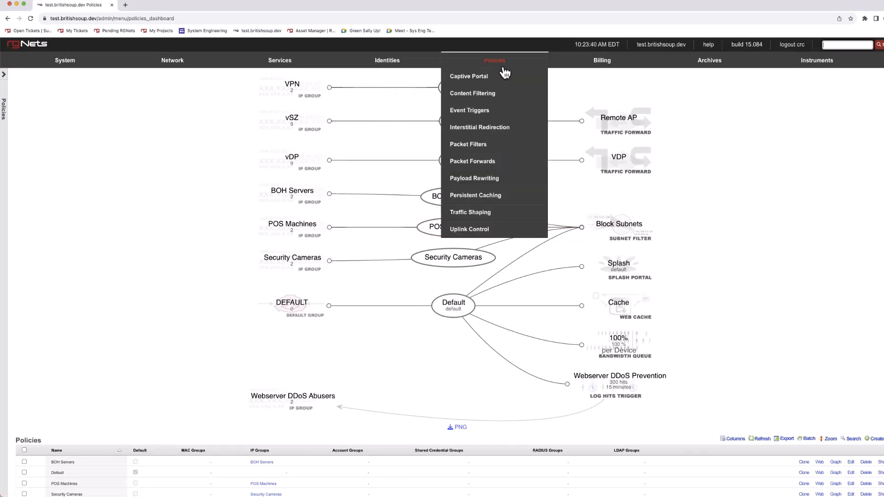
{"action": "left_click", "coordinate": [494, 144]}
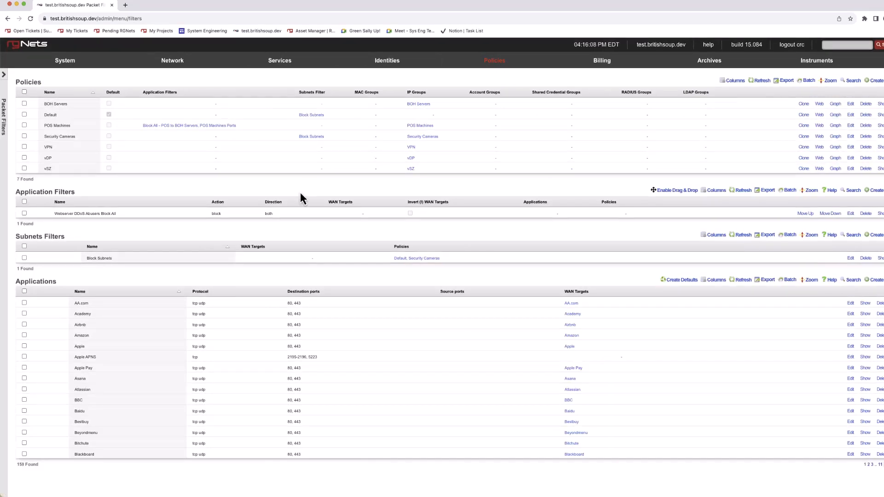
{"action": "scroll", "coordinate": [195, 255], "scroll_direction": "down", "scroll_amount": 1}
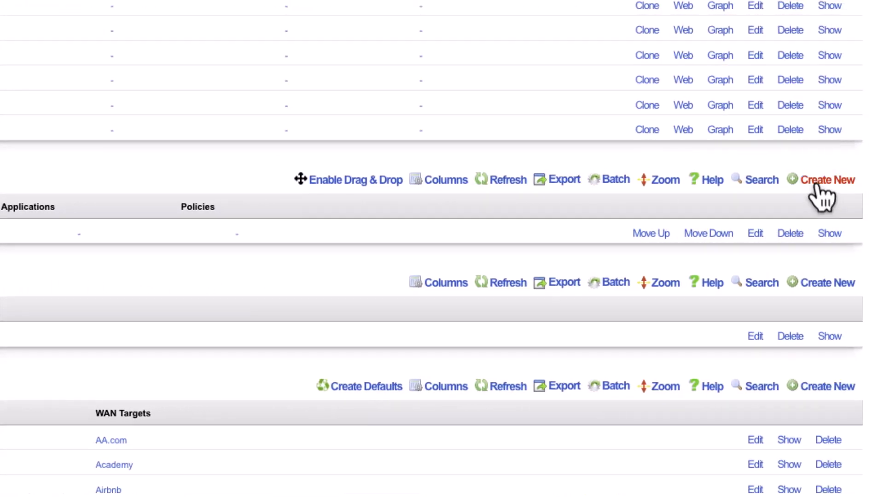
{"action": "left_click", "coordinate": [818, 183]}
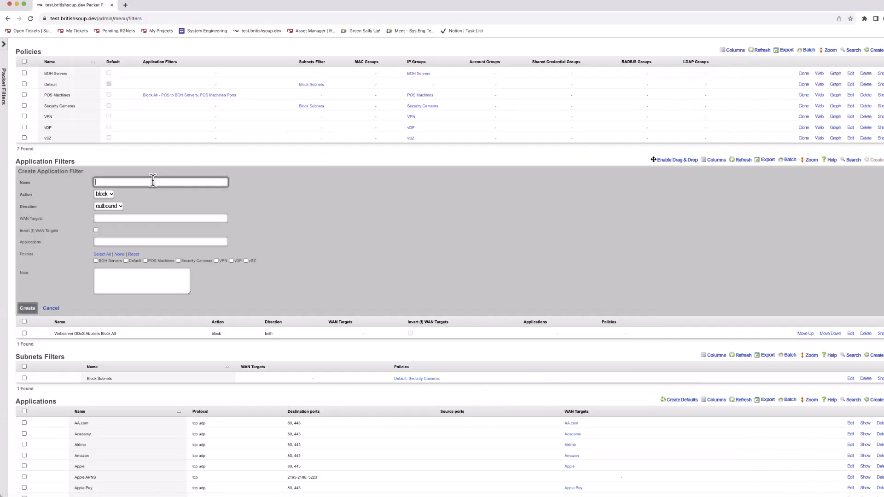
{"action": "left_click", "coordinate": [151, 181]}
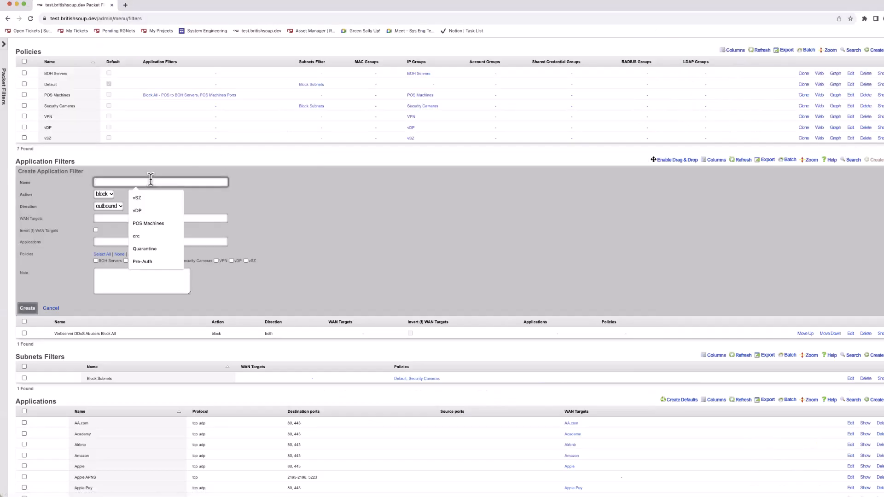
{"action": "type", "text": "Block All - P"}
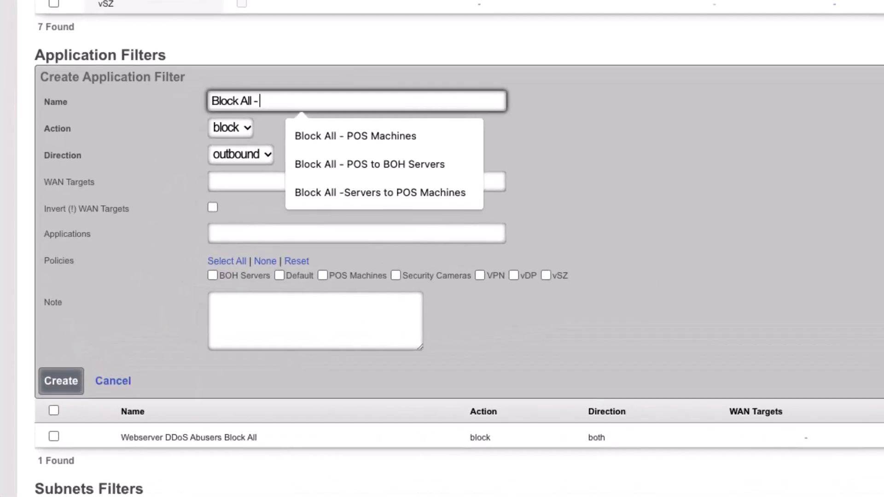
{"action": "type", "text": "OS Ma"}
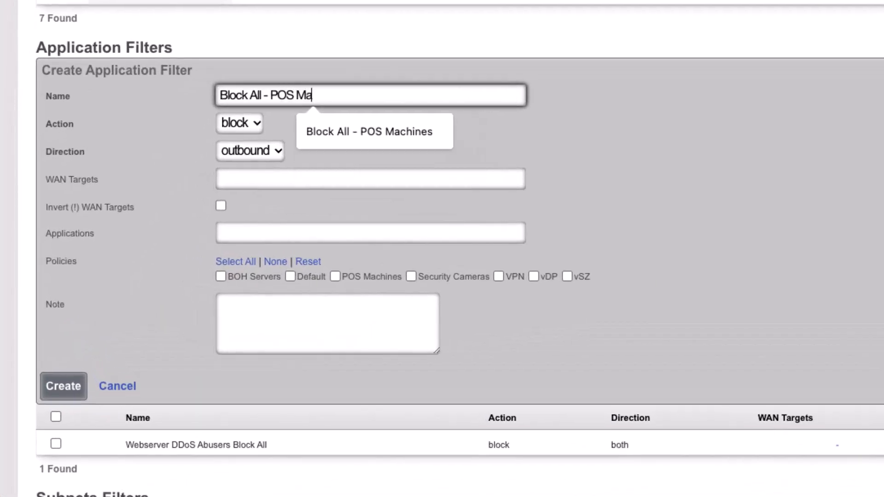
{"action": "type", "text": "chines to"}
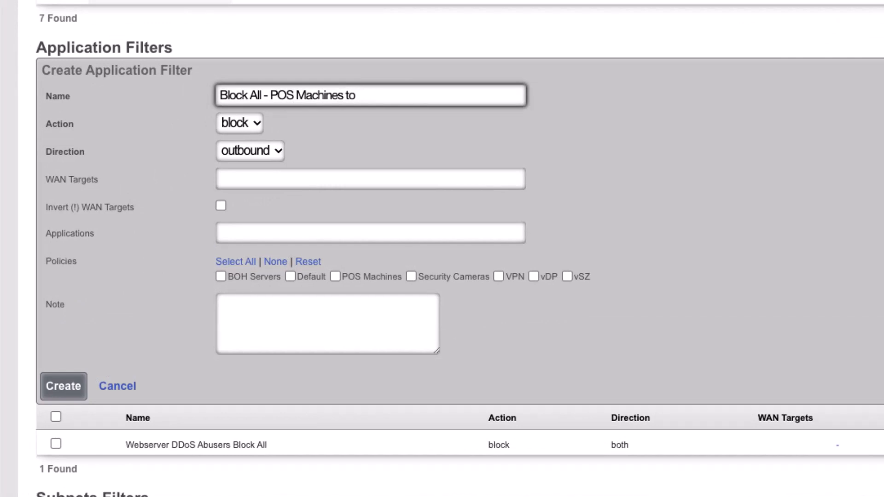
{"action": "type", "text": " BOH Servers"}
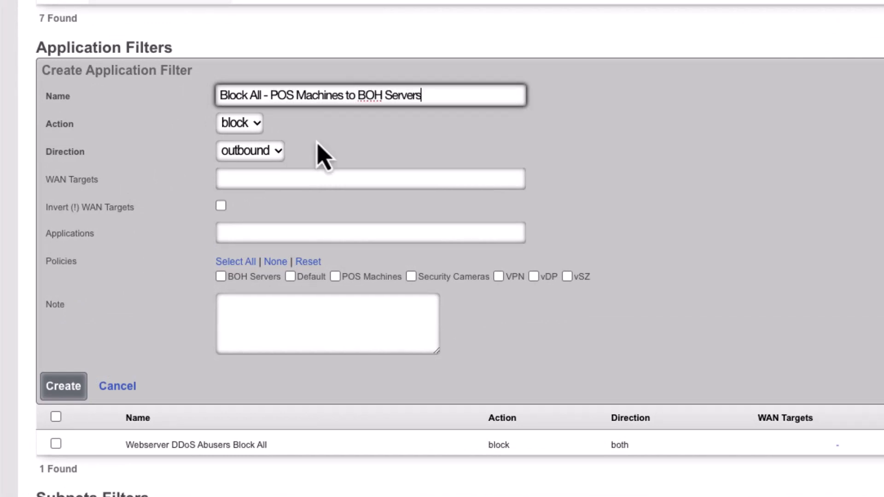
{"action": "left_click", "coordinate": [304, 144]}
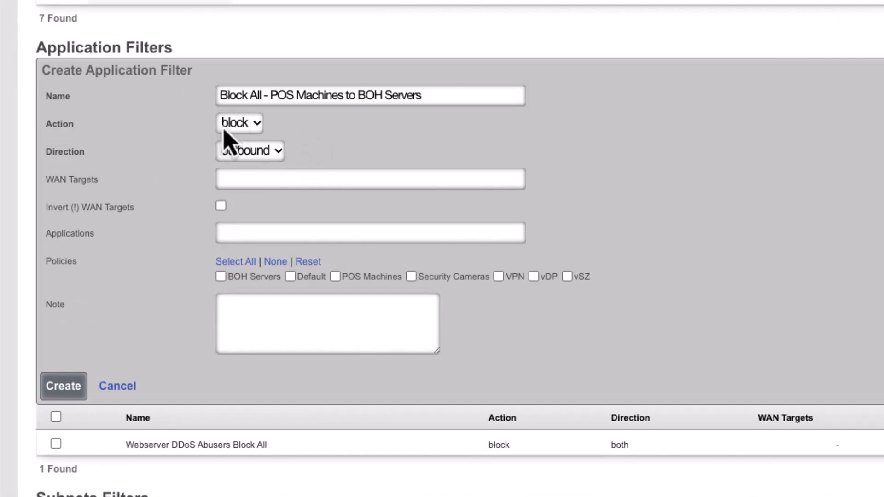
Add BOH Servers as the filter's WAN target, apply it to the POS Machines policy and create the filter
{"action": "left_click", "coordinate": [252, 177]}
{"action": "type", "text": "boh"}
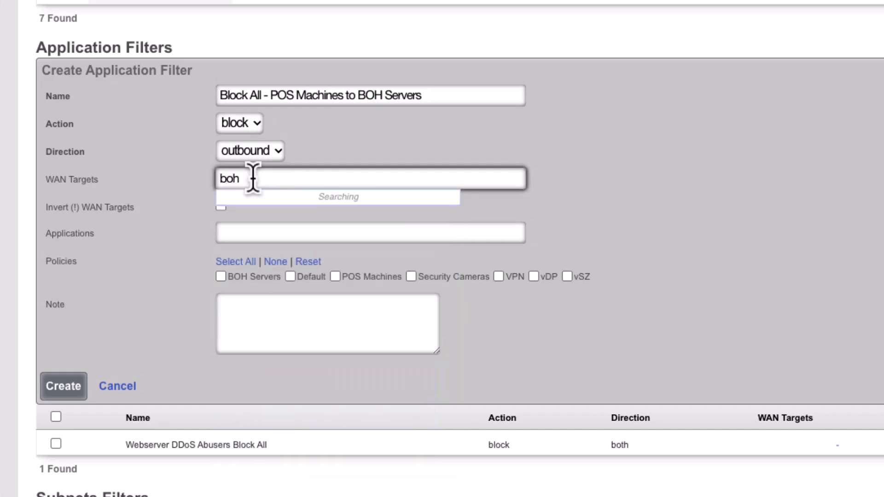
{"action": "left_click", "coordinate": [292, 215]}
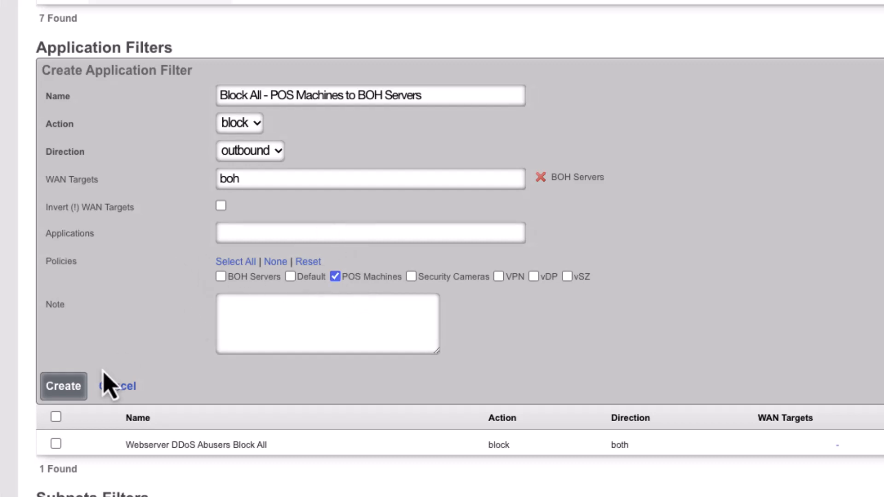
{"action": "left_click", "coordinate": [78, 389]}
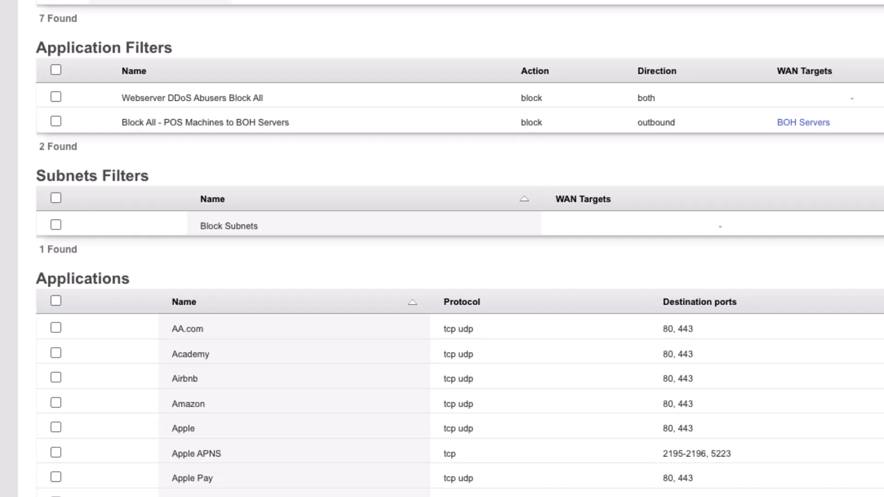
Start a new entry in Applications and name it "POS Machine Ports"
{"action": "scroll", "coordinate": [403, 2], "scroll_direction": "down", "scroll_amount": 5}
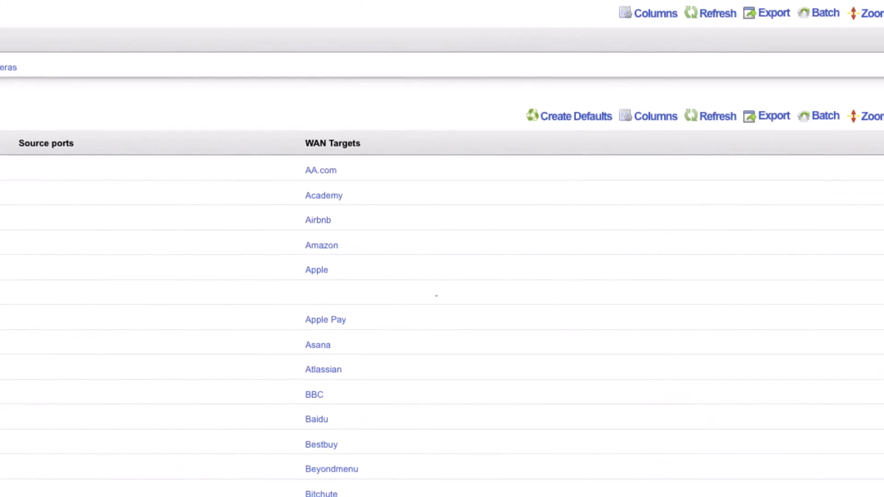
{"action": "left_click", "coordinate": [850, 120]}
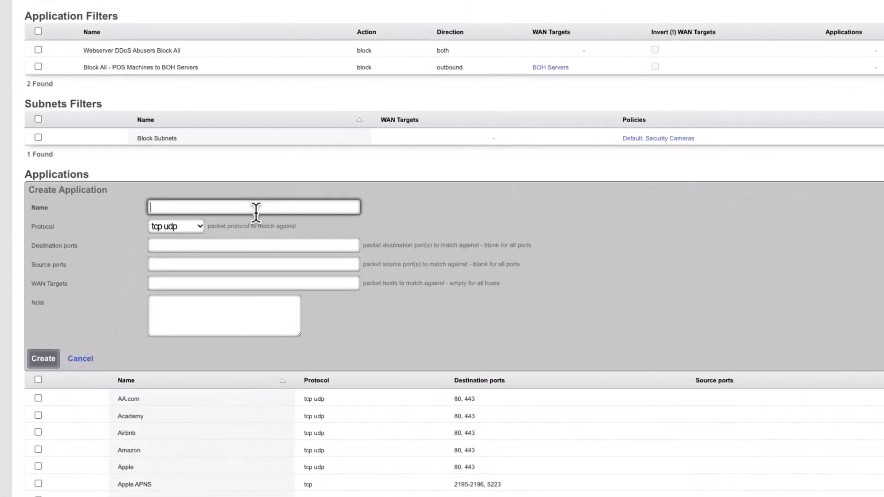
{"action": "left_click", "coordinate": [256, 208]}
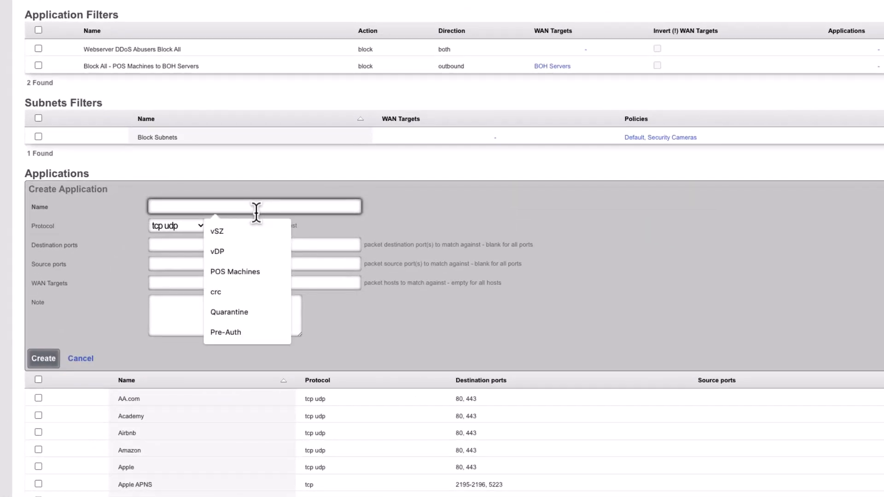
{"action": "type", "text": "POS Ma"}
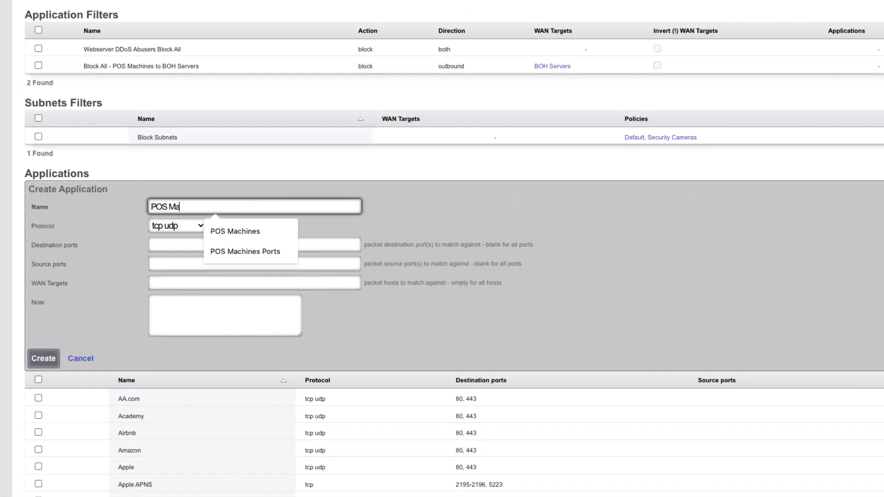
{"action": "type", "text": "chine Ports"}
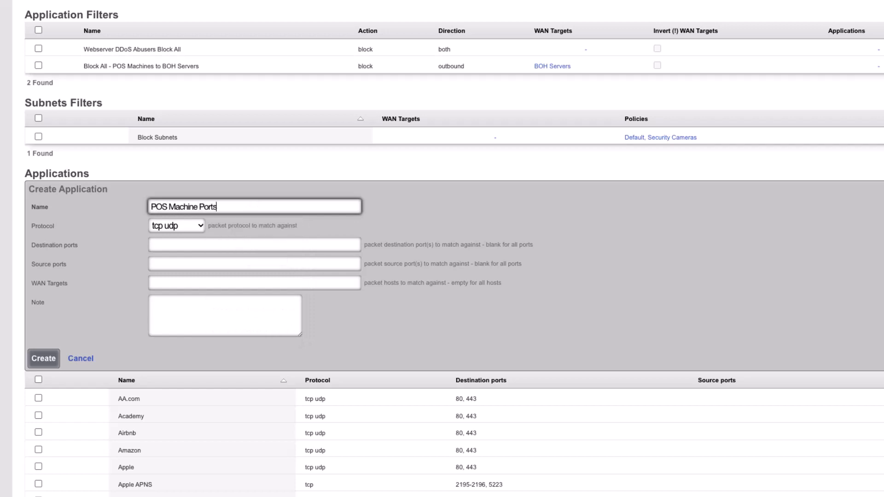
Set the new application's destination ports to 12000, 400
{"action": "left_click", "coordinate": [197, 241]}
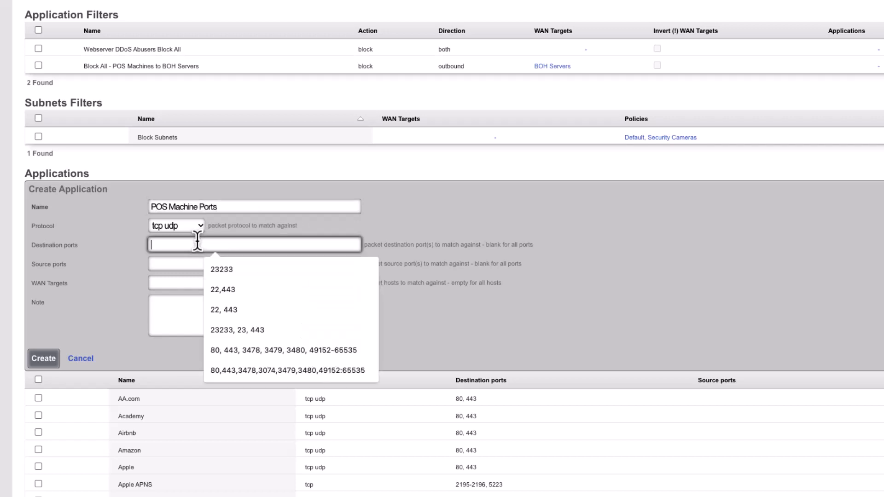
{"action": "type", "text": "12000"}
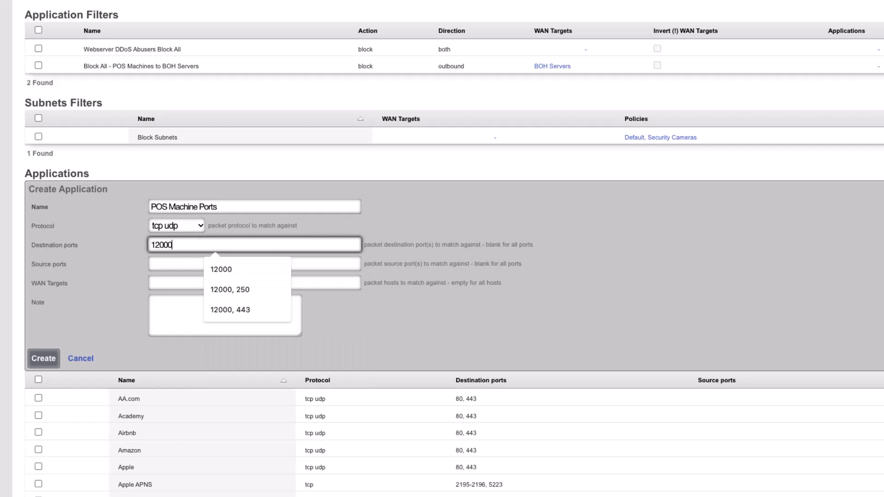
{"action": "type", "text": ", 400"}
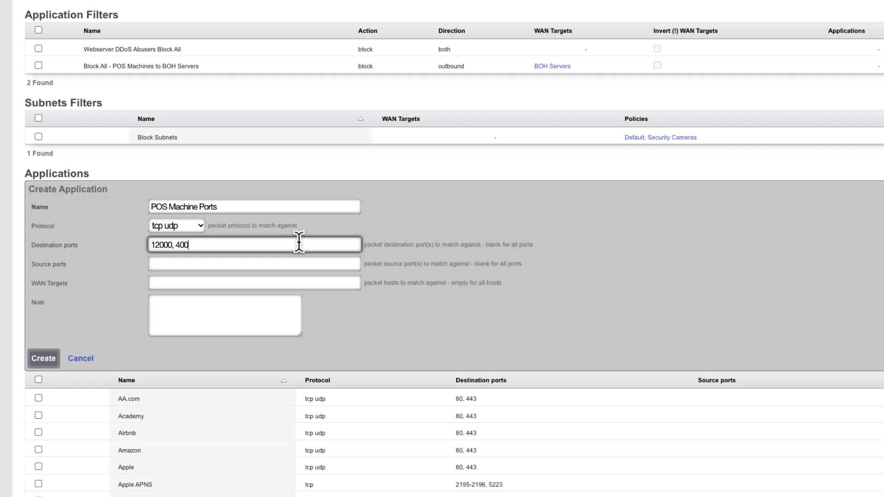
{"action": "left_click", "coordinate": [100, 253]}
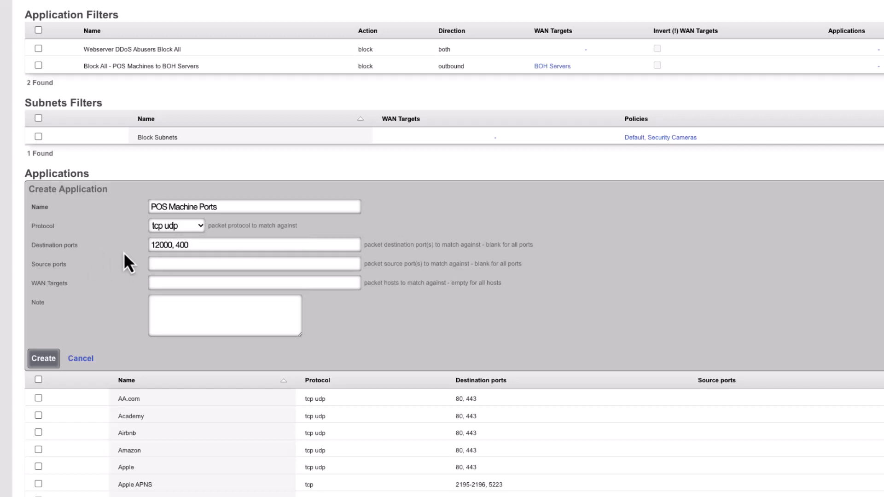
Save the new application and start an application filter named "POS Machine Ports"
{"action": "left_click", "coordinate": [44, 360]}
{"action": "scroll", "coordinate": [164, 350], "scroll_direction": "up", "scroll_amount": 3}
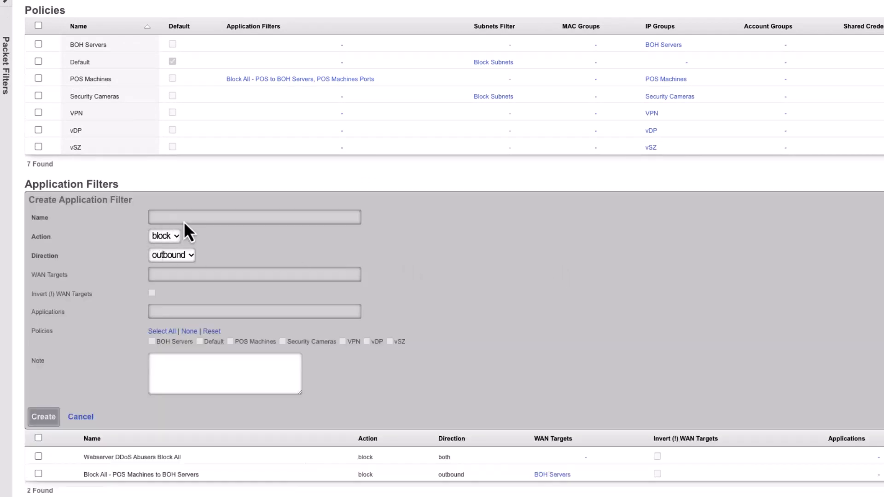
{"action": "left_click", "coordinate": [189, 218]}
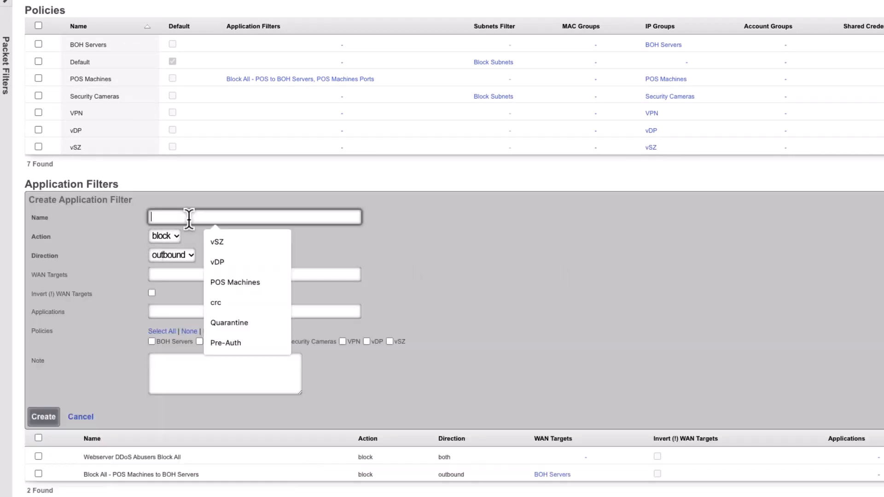
{"action": "type", "text": "POS Machine Ports"}
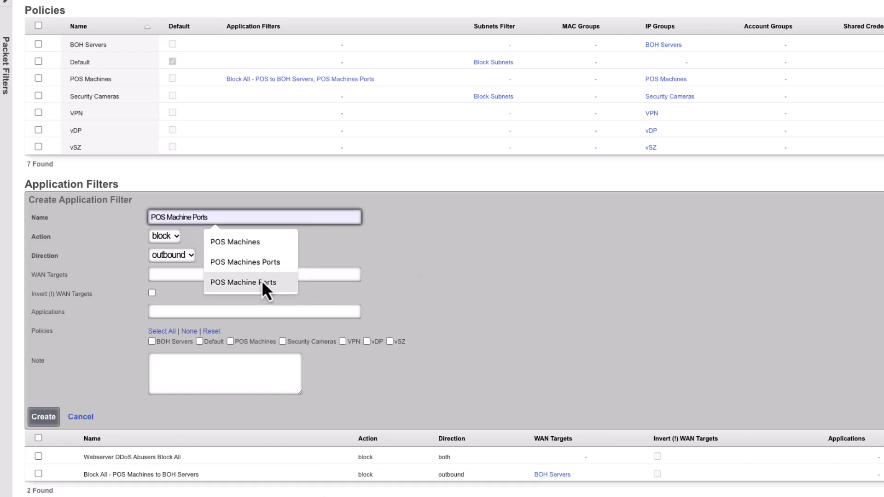
{"action": "left_click", "coordinate": [262, 281]}
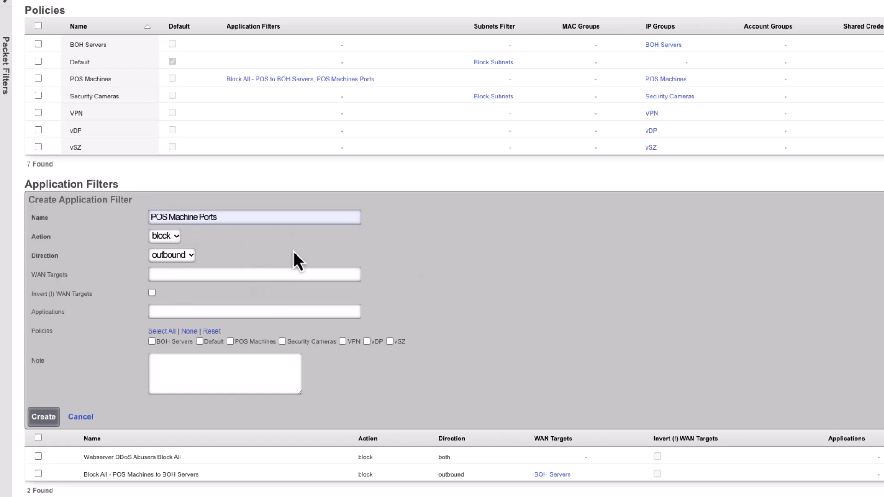
Set the filter's action to pass and add BOH Servers as its WAN target
{"action": "left_click", "coordinate": [169, 240]}
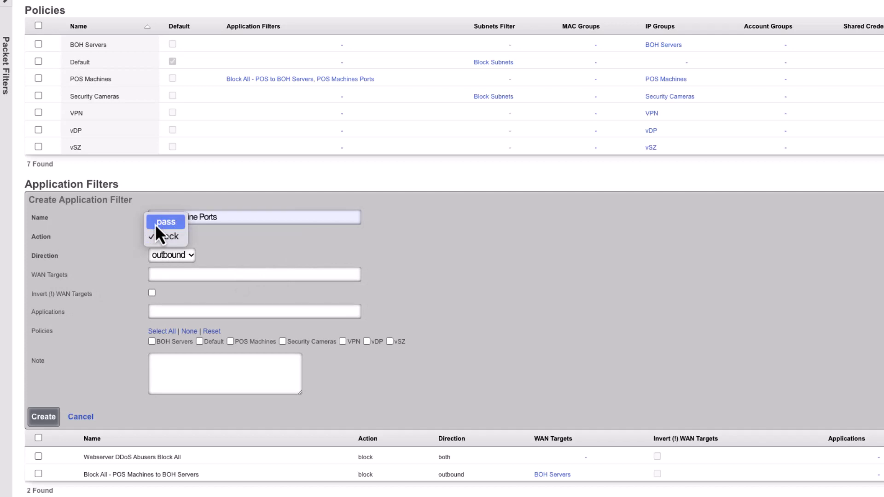
{"action": "left_click", "coordinate": [156, 225]}
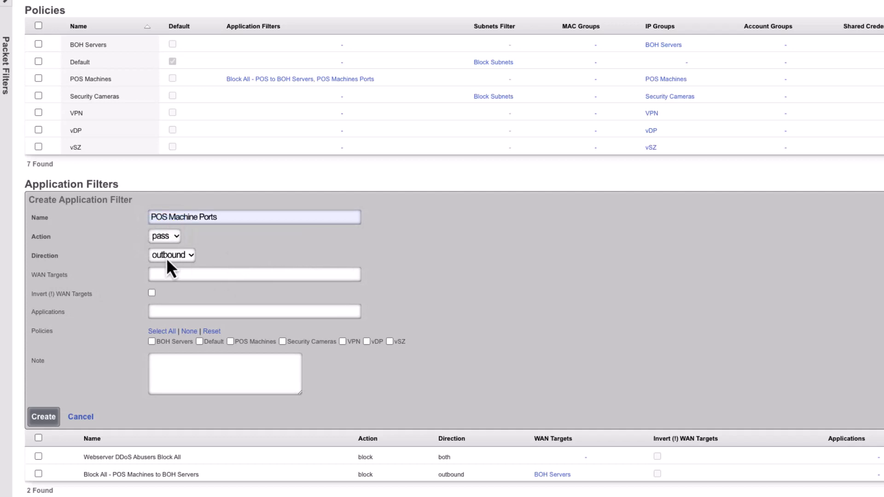
{"action": "left_click", "coordinate": [205, 274]}
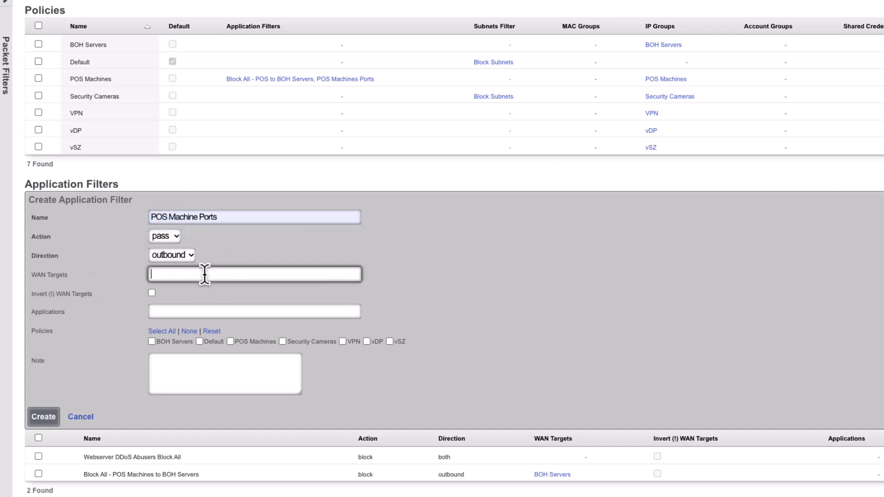
{"action": "type", "text": "boh"}
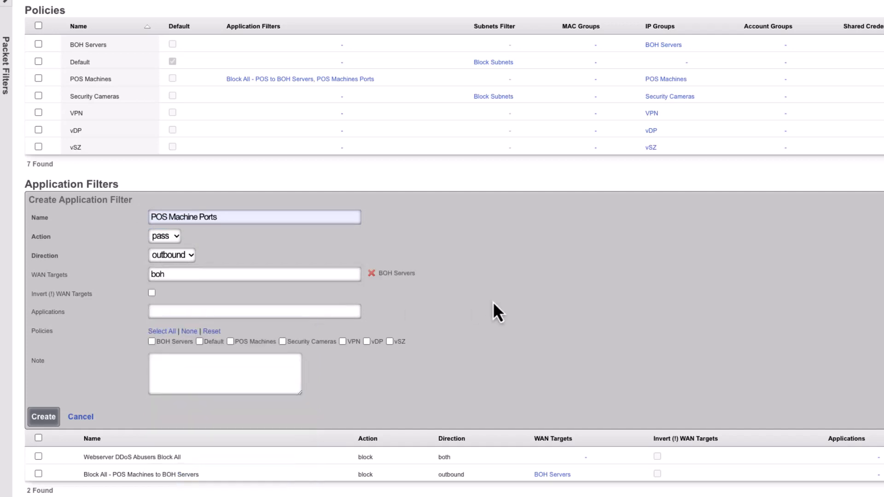
Add the POS Machine Ports application to the filter and create it for the POS Machines policy
{"action": "left_click", "coordinate": [241, 311]}
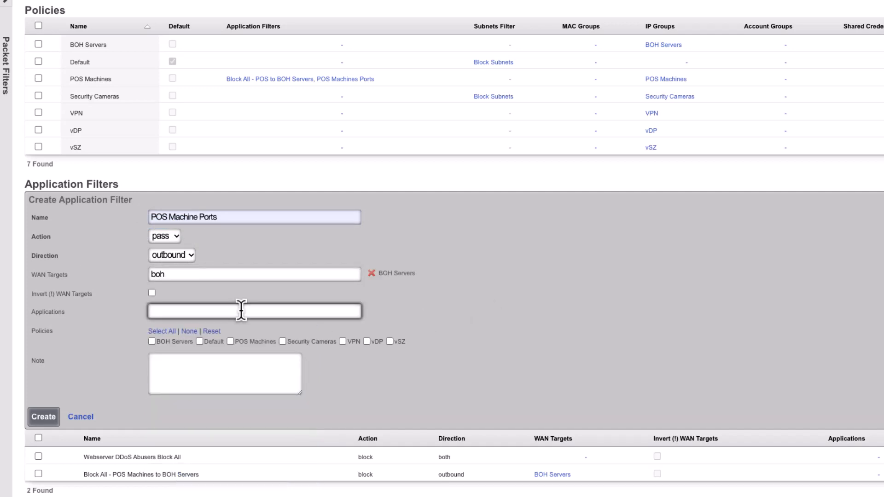
{"action": "type", "text": "pos"}
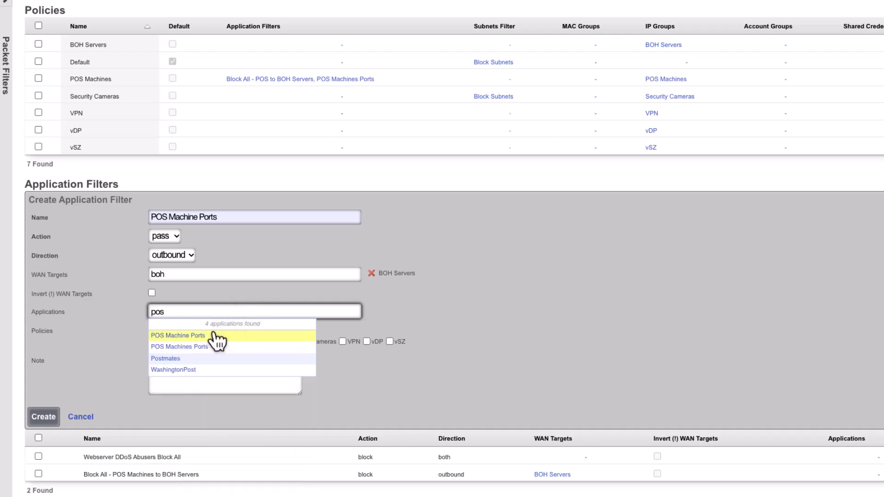
{"action": "left_click", "coordinate": [213, 336]}
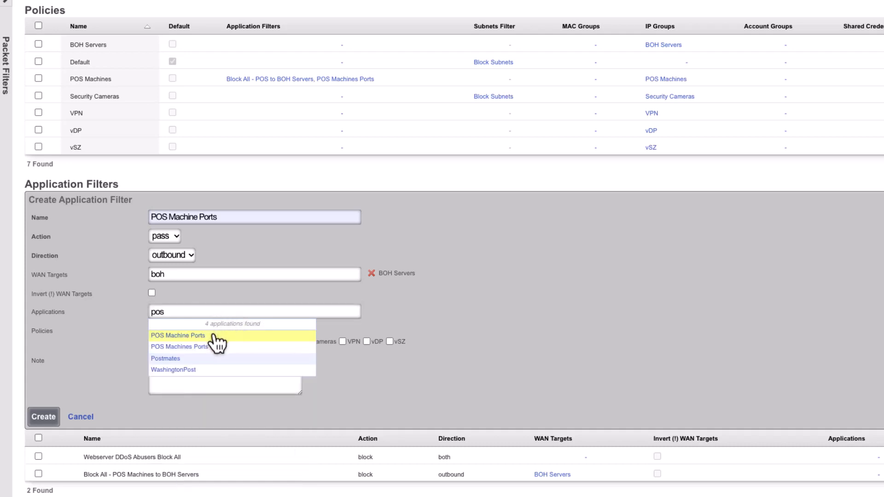
{"action": "left_click", "coordinate": [544, 324]}
{"action": "left_click_drag", "start_coordinate": [213, 314], "coordinate": [152, 310]}
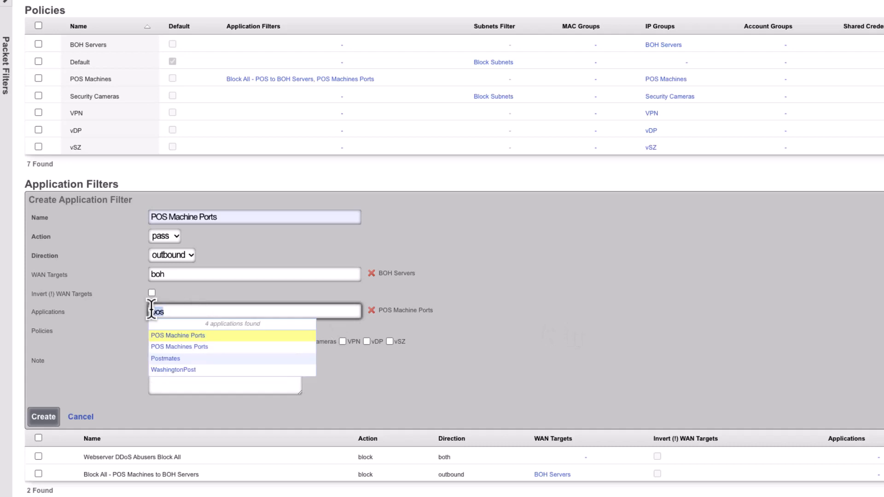
{"action": "key", "text": "BackSpace"}
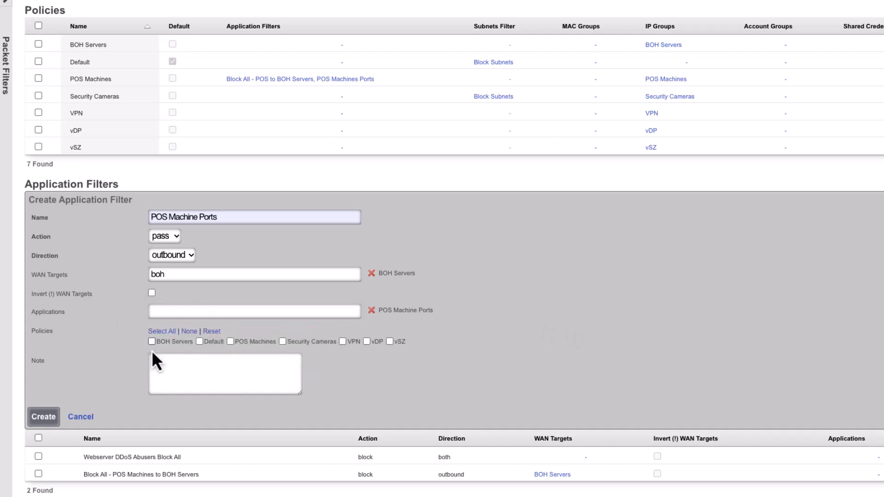
{"action": "left_click", "coordinate": [247, 345]}
{"action": "left_click", "coordinate": [52, 414]}
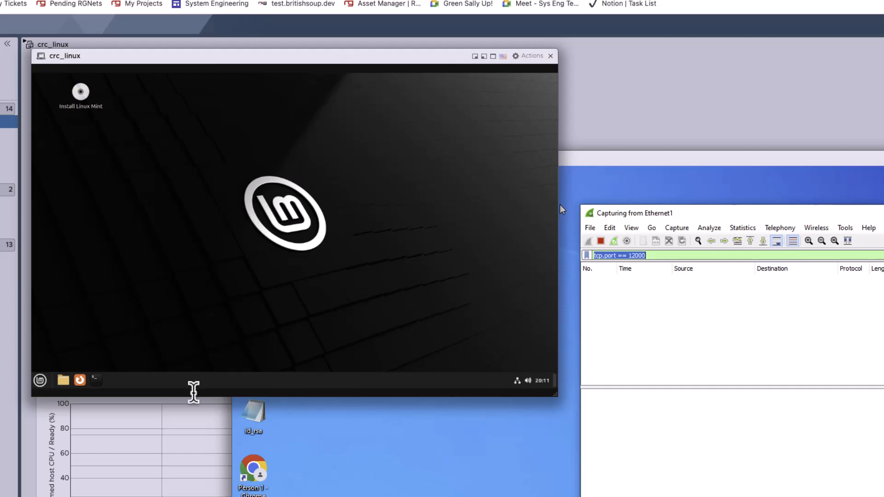
In the crc_linux virtual machine, open a terminal, ping 10.10.24.2 and stop the ping after several packets
{"action": "left_click", "coordinate": [96, 380]}
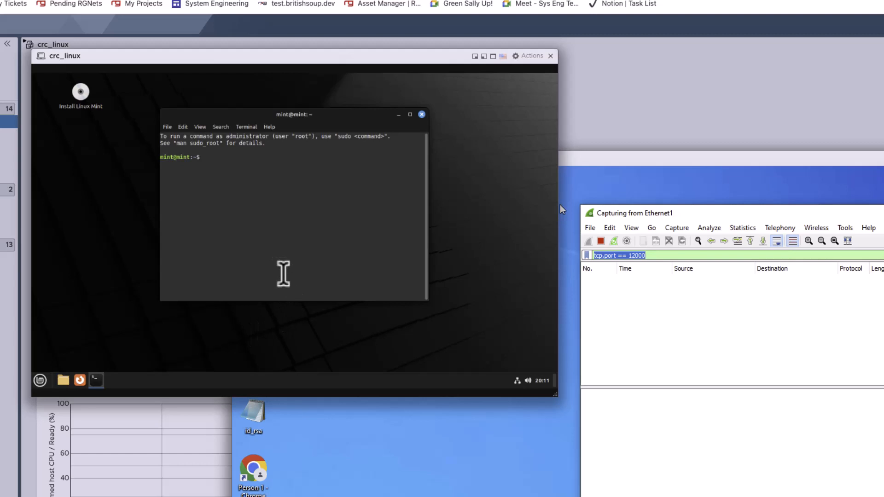
{"action": "key", "text": "Up"}
{"action": "key", "text": "Up"}
{"action": "key", "text": "Down"}
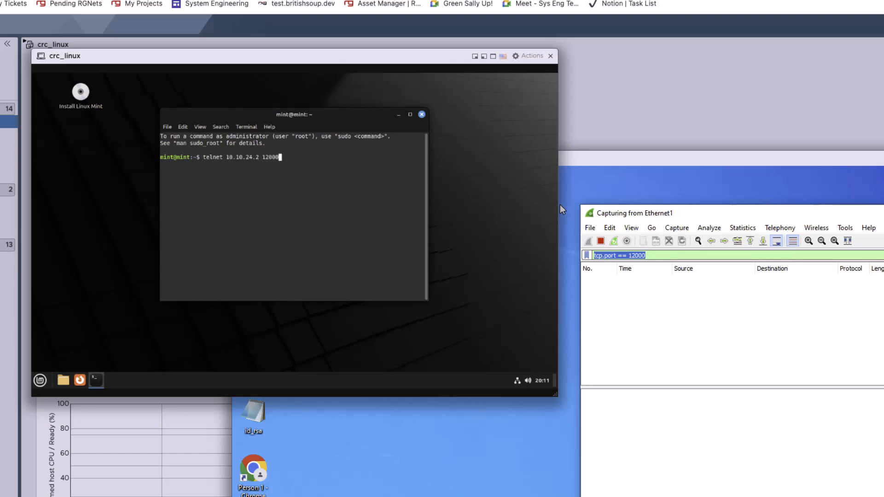
{"action": "key", "text": "Up"}
{"action": "key", "text": "Return"}
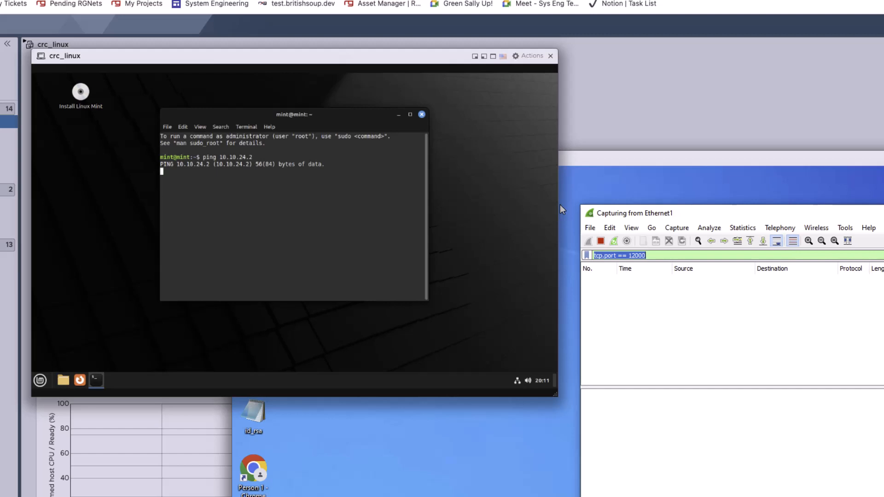
{"action": "key", "text": "ctrl+c"}
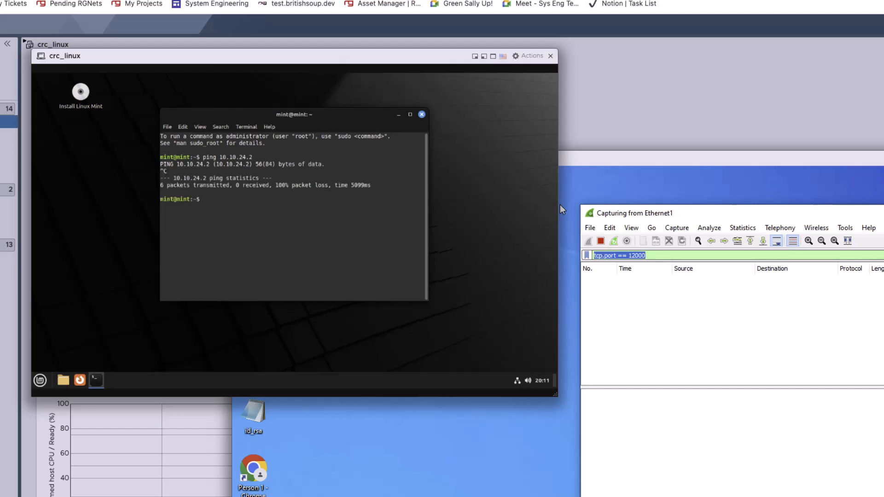
Test the connection to 10.10.24.2 on the permitted port 12000 with telnet
{"action": "key", "text": "Up"}
{"action": "key", "text": "Up"}
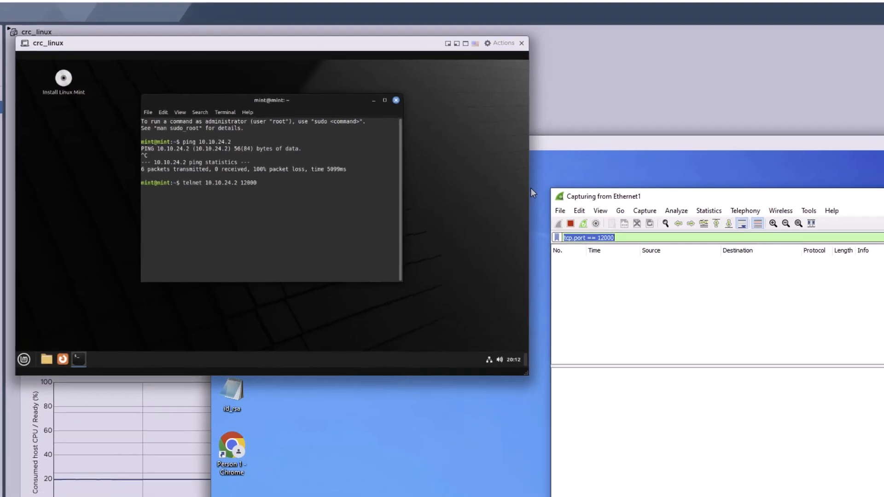
{"action": "key", "text": "Return"}
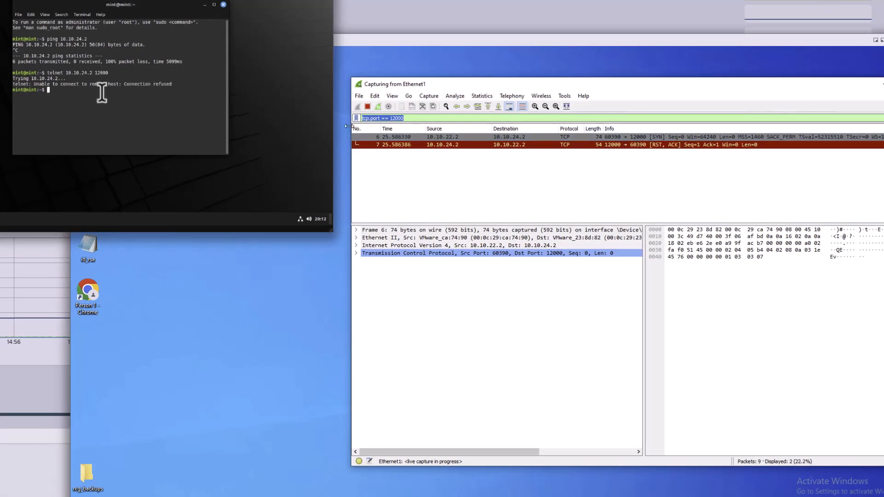
Test the connection to 10.10.24.2 on port 120 with telnet
{"action": "type", "text": "telnet 10.10.24.2 1200"}
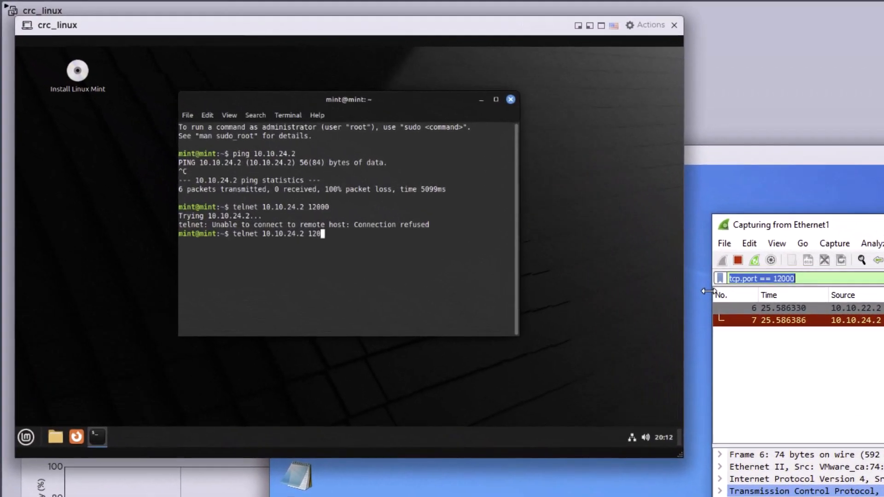
{"action": "key", "text": "BackSpace"}
{"action": "key", "text": "Return"}
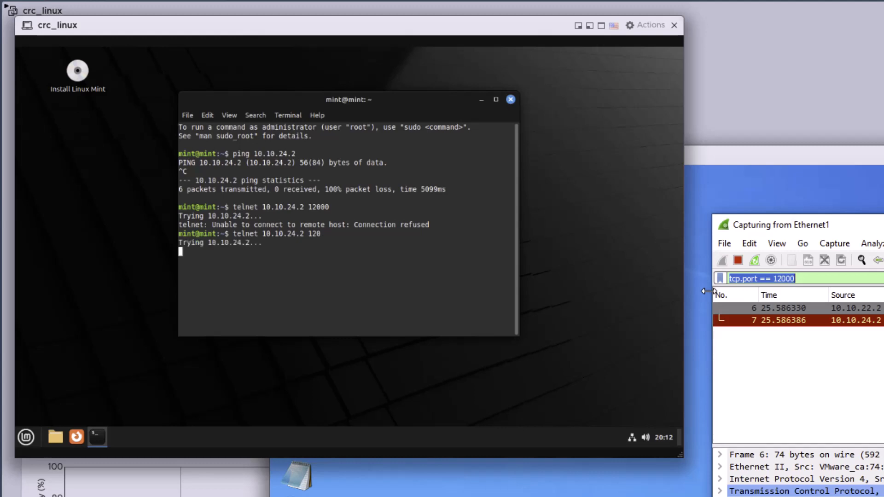